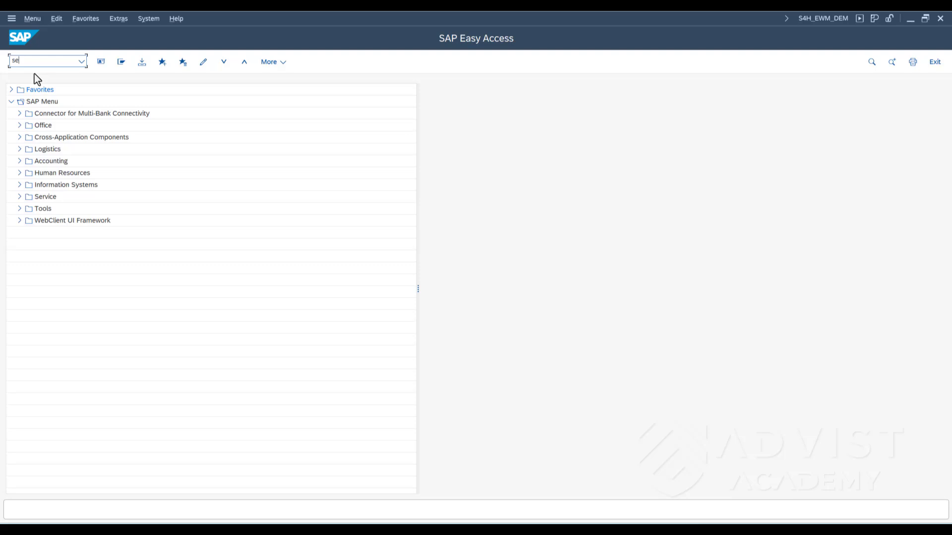
- Open the General Table Display transaction, load table MARA and display its entries
{"action": "key", "text": "Return"}
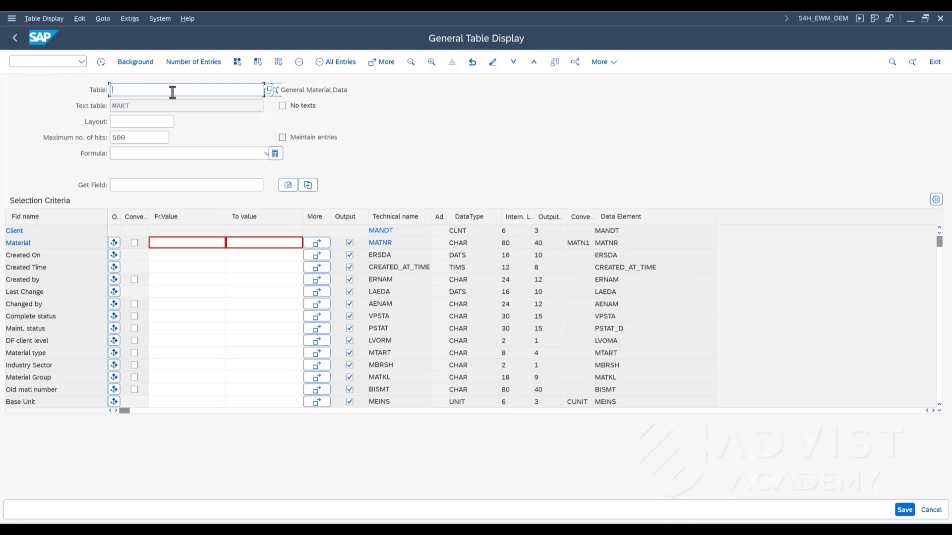
{"action": "type", "text": "mara"}
{"action": "key", "text": "Return"}
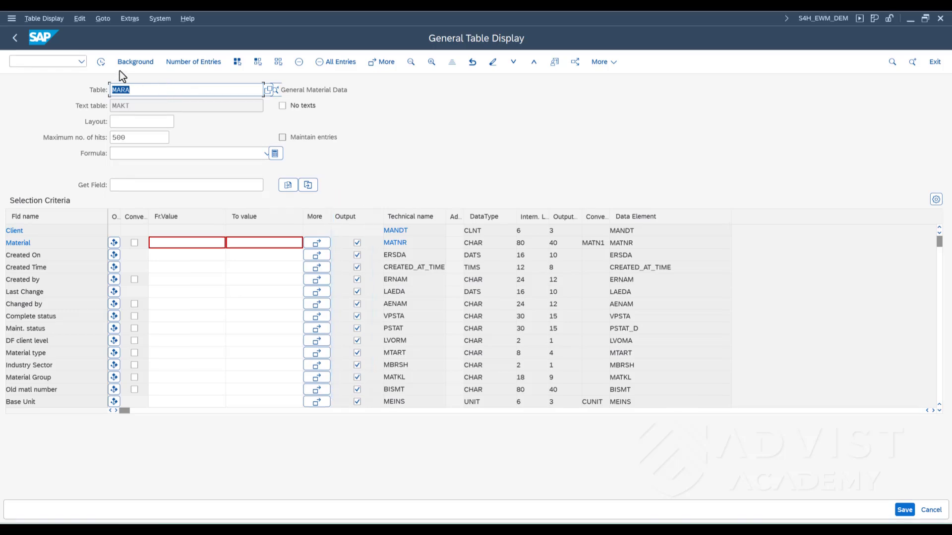
{"action": "left_click", "coordinate": [102, 62]}
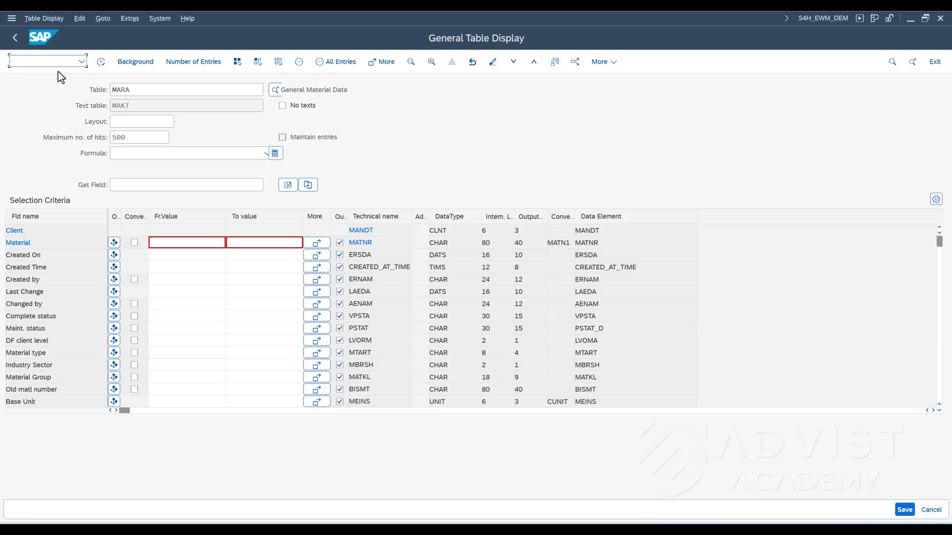
- Determine the number of entries in table MARA without any selection criteria
{"action": "left_click", "coordinate": [136, 138]}
{"action": "type", "text": "0"}
{"action": "left_click", "coordinate": [193, 62]}
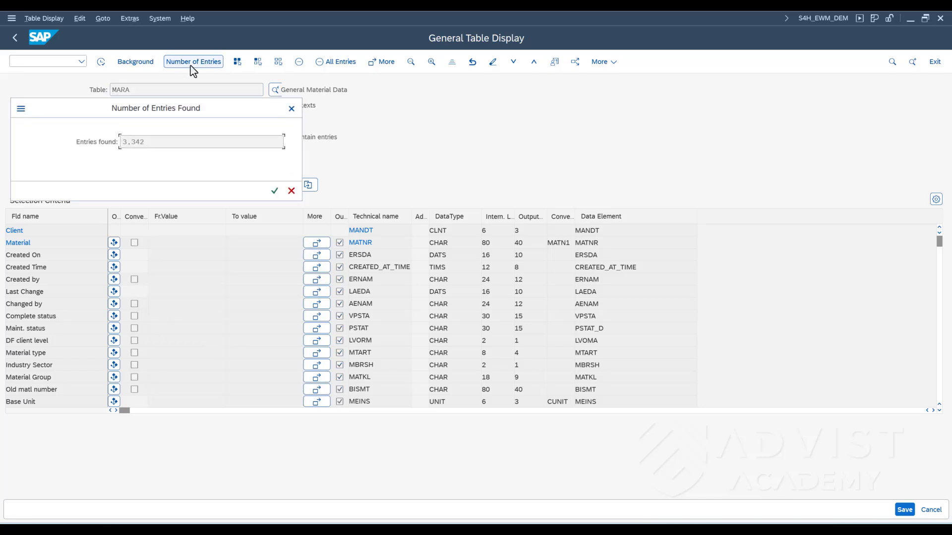
{"action": "left_click", "coordinate": [276, 190]}
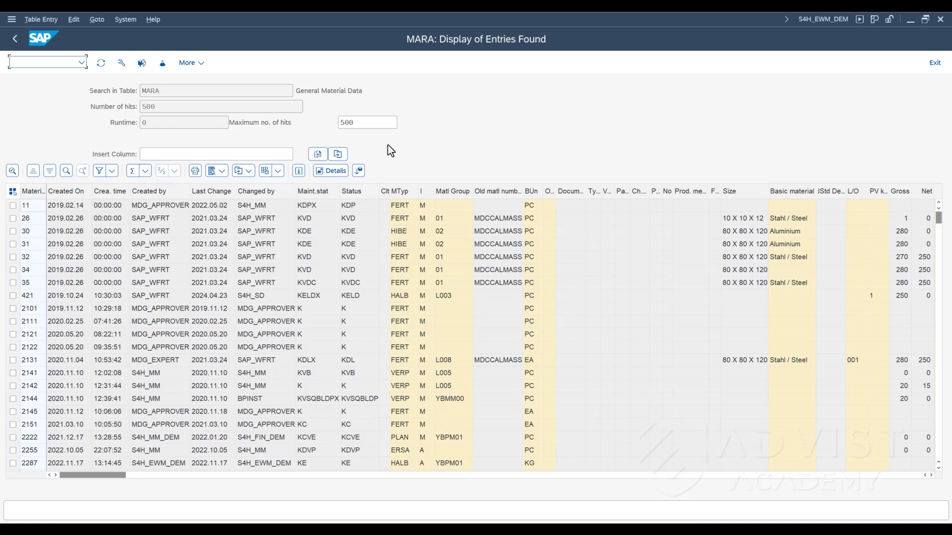
- Remove the empty columns from the MARA entries list and hide the Size column
{"action": "left_click", "coordinate": [358, 171]}
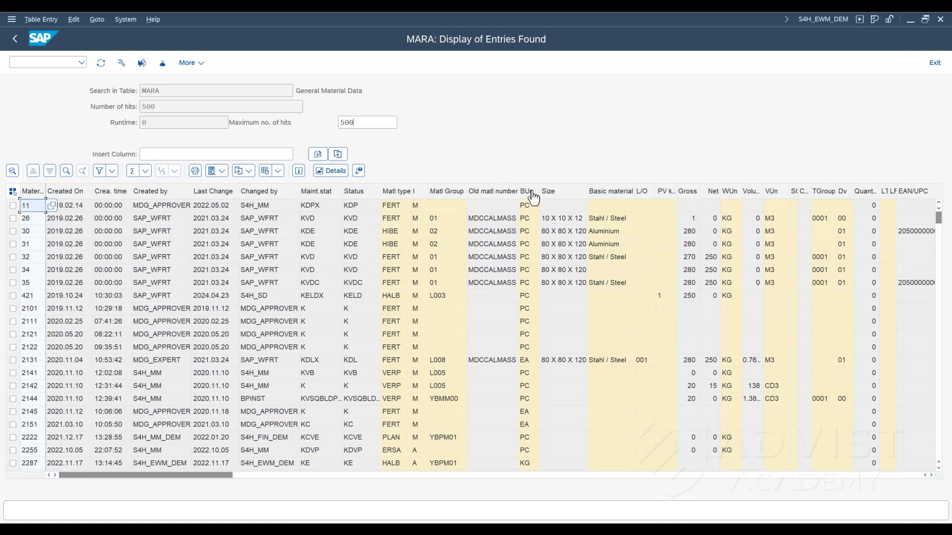
{"action": "left_click", "coordinate": [549, 198]}
{"action": "right_click", "coordinate": [549, 195]}
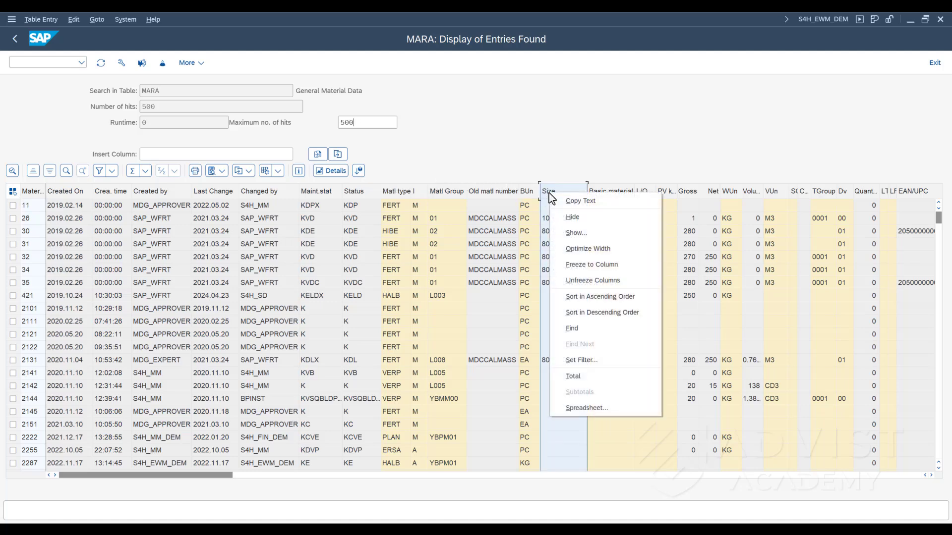
{"action": "left_click", "coordinate": [561, 218]}
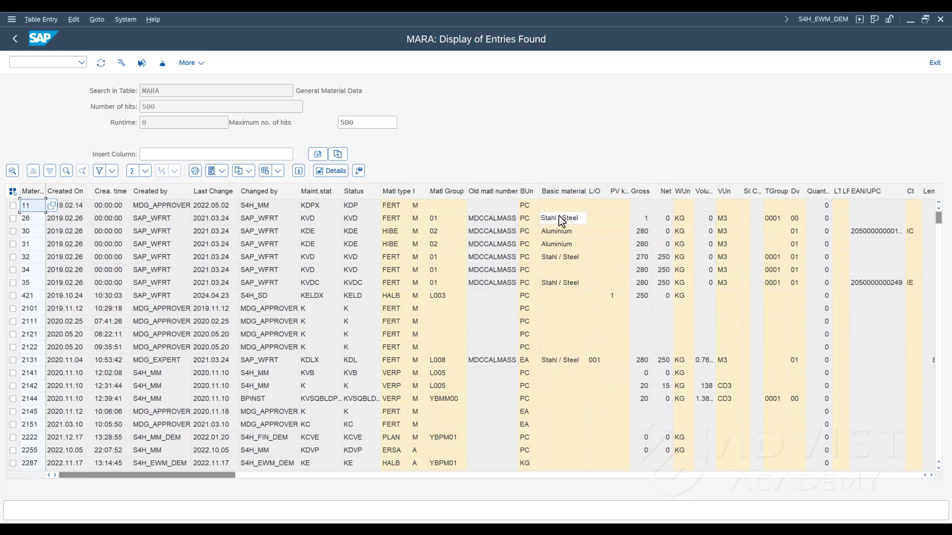
- Hide the Net weight column, the Volume column and the narrow column before TGroup together
{"action": "left_click", "coordinate": [665, 191]}
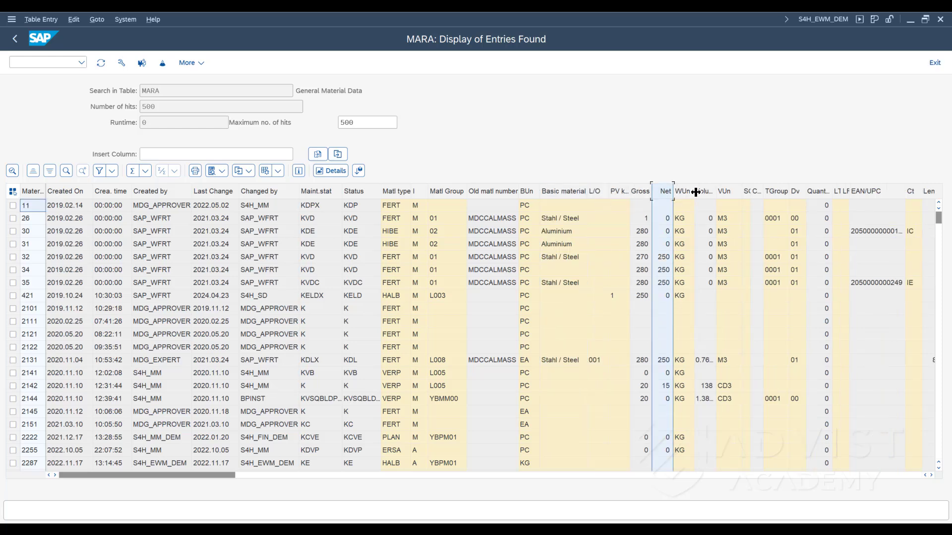
{"action": "left_click", "coordinate": [704, 192], "text": "ctrl"}
{"action": "left_click", "coordinate": [755, 193], "text": "ctrl"}
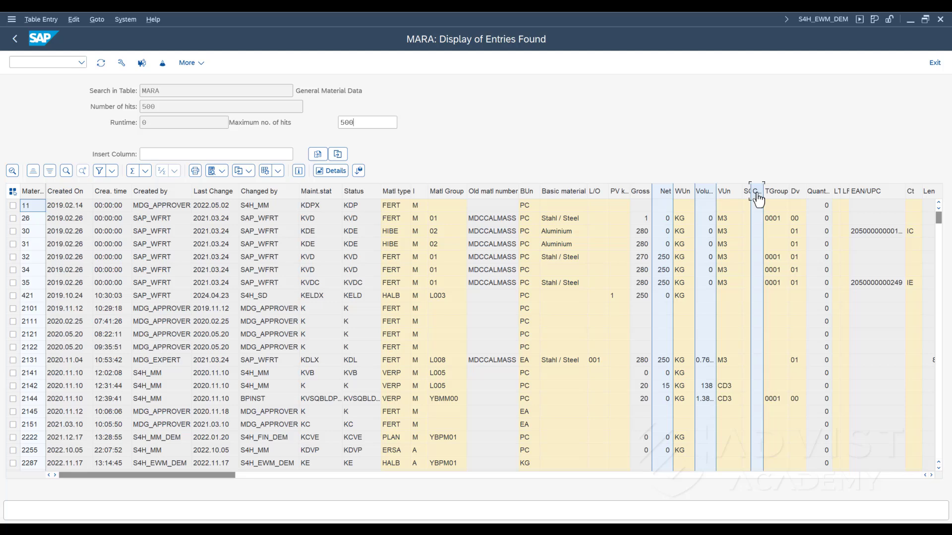
{"action": "right_click", "coordinate": [757, 193]}
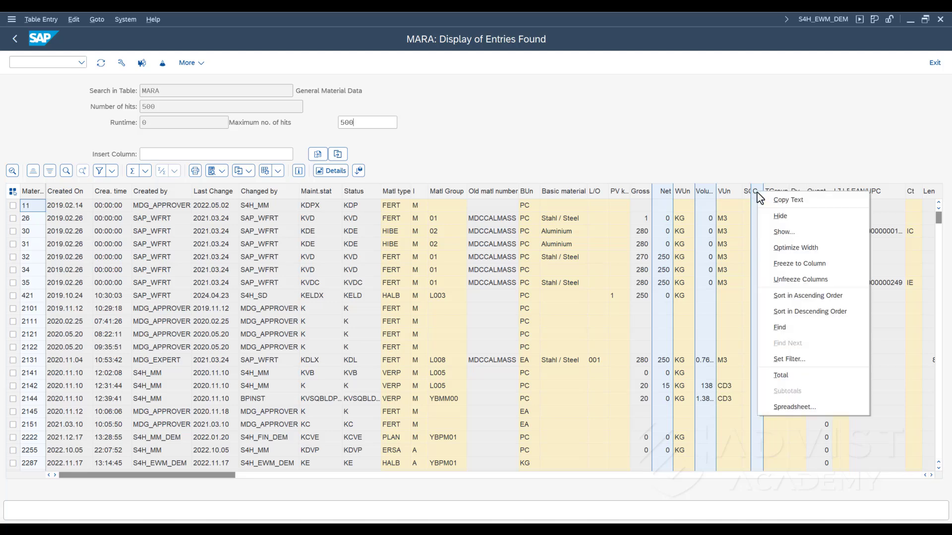
{"action": "left_click", "coordinate": [768, 218]}
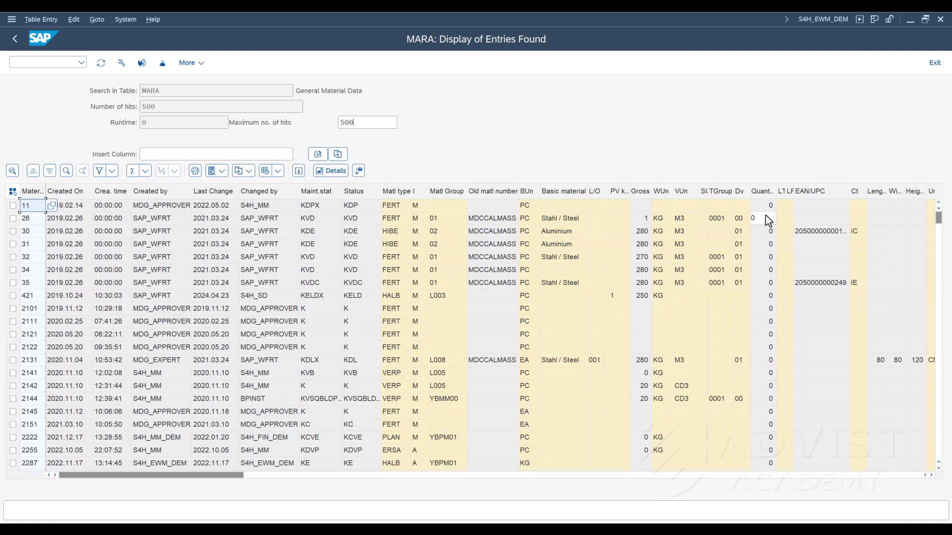
- Move the Matl type, industry sector, Matl Group and Material Description columns, in that order, directly after the Material column
{"action": "left_click", "coordinate": [399, 196]}
{"action": "left_click_drag", "start_coordinate": [399, 197], "coordinate": [117, 192]}
{"action": "left_click", "coordinate": [423, 194]}
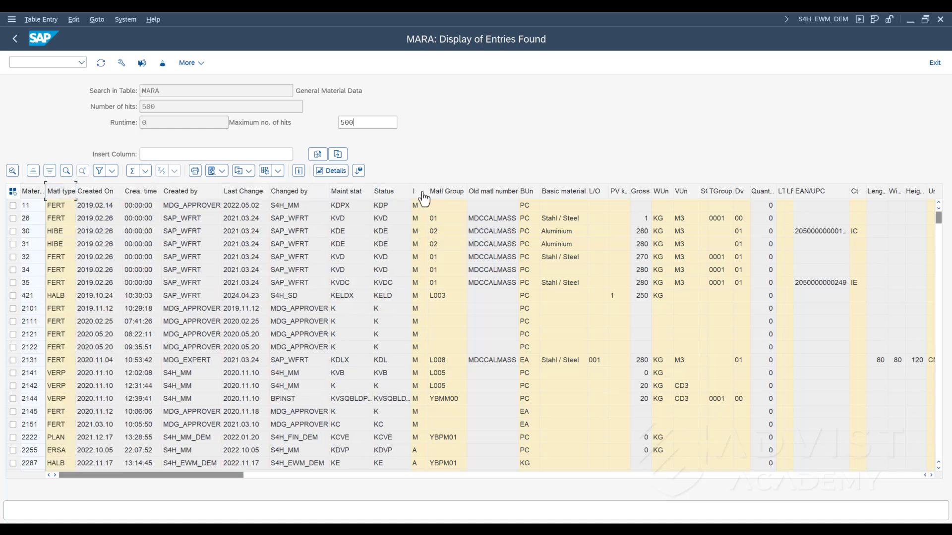
{"action": "left_click_drag", "start_coordinate": [424, 194], "coordinate": [94, 199]}
{"action": "left_click", "coordinate": [441, 191]}
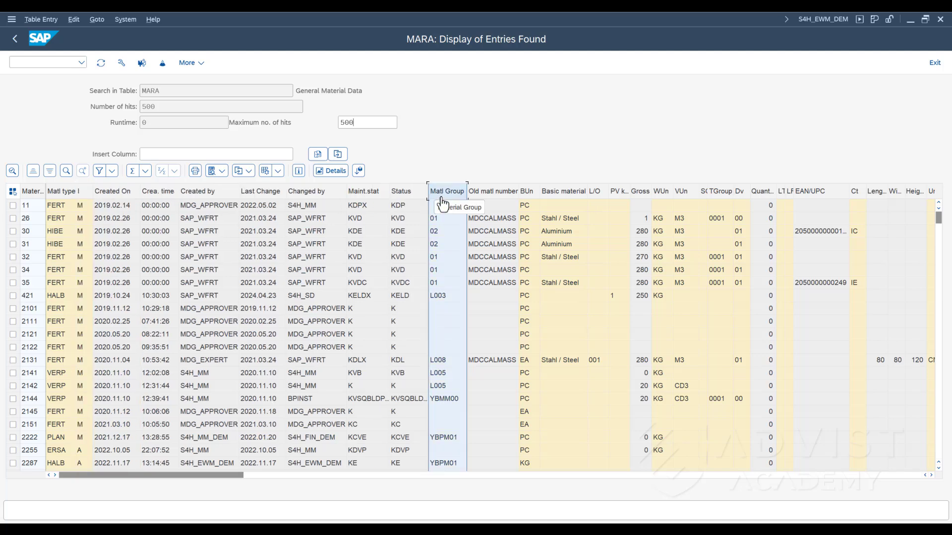
{"action": "left_click_drag", "start_coordinate": [440, 191], "coordinate": [128, 223]}
{"action": "left_click_drag", "start_coordinate": [176, 475], "coordinate": [828, 510]}
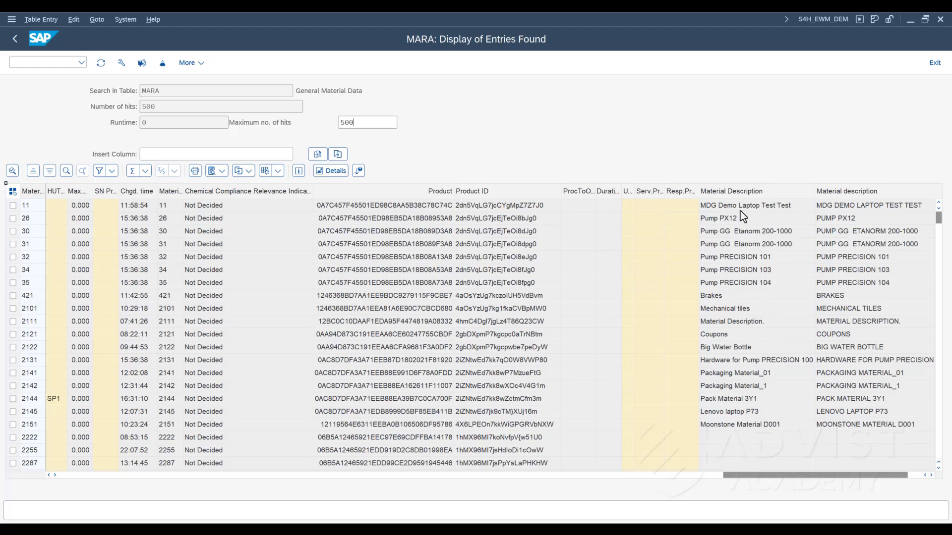
{"action": "mouse_move", "coordinate": [742, 202]}
{"action": "left_mouse_down"}
{"action": "mouse_move", "coordinate": [22, 205]}
{"action": "mouse_move", "coordinate": [141, 211]}
{"action": "left_mouse_up"}
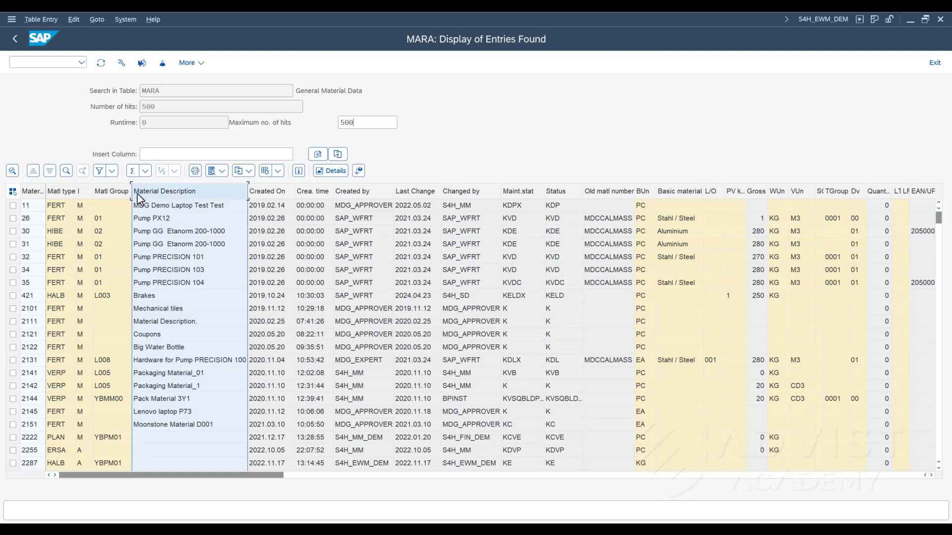
- Filter the list on Material Description with *Repair*, and delete the filter again
{"action": "left_click", "coordinate": [113, 171]}
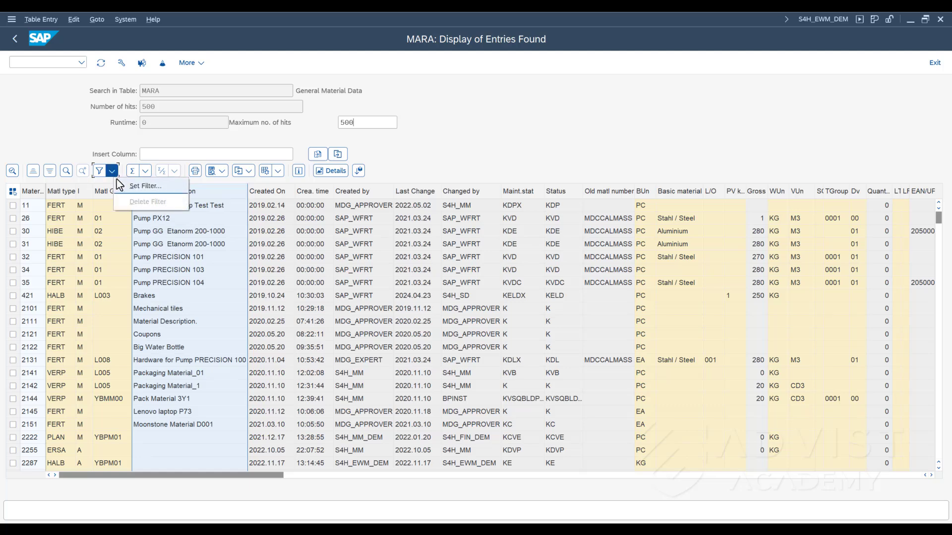
{"action": "left_click", "coordinate": [118, 184]}
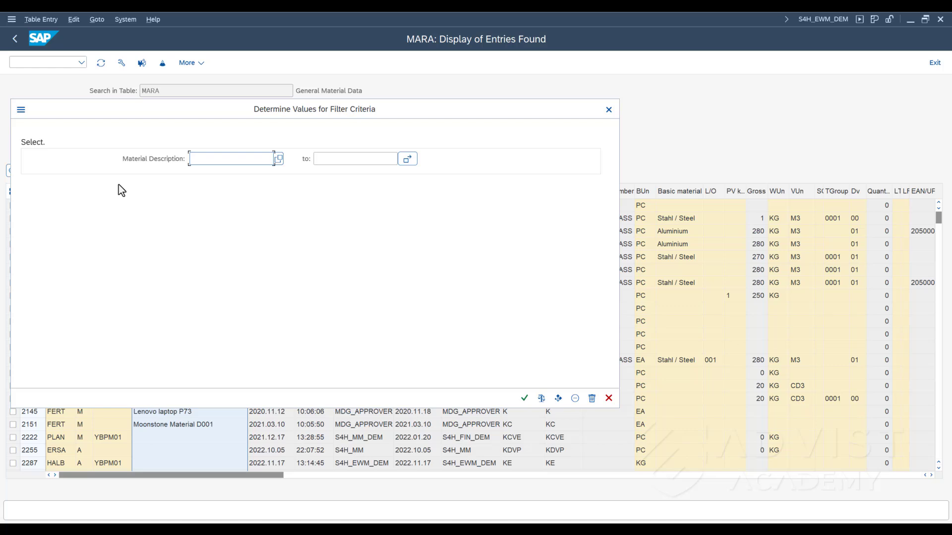
{"action": "type", "text": "*Repair*"}
{"action": "left_click", "coordinate": [524, 399]}
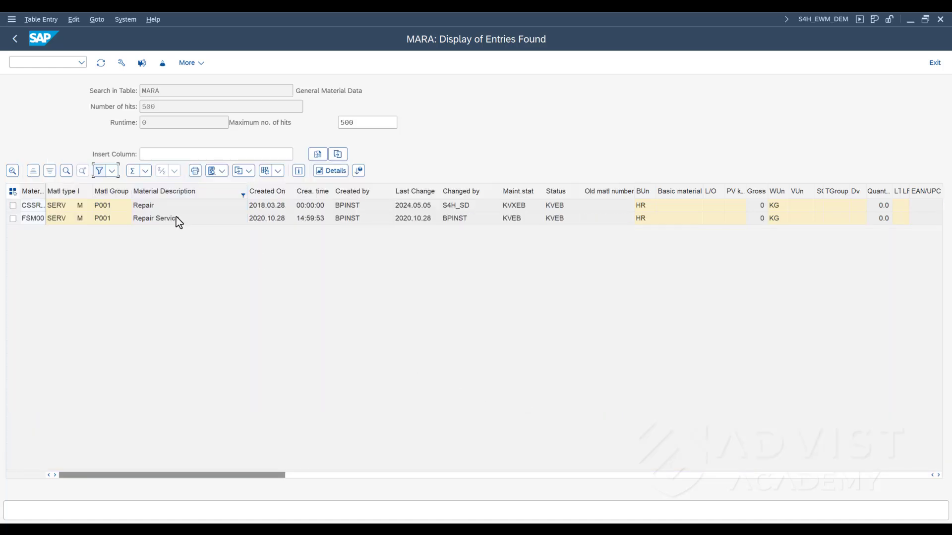
{"action": "left_click", "coordinate": [113, 177]}
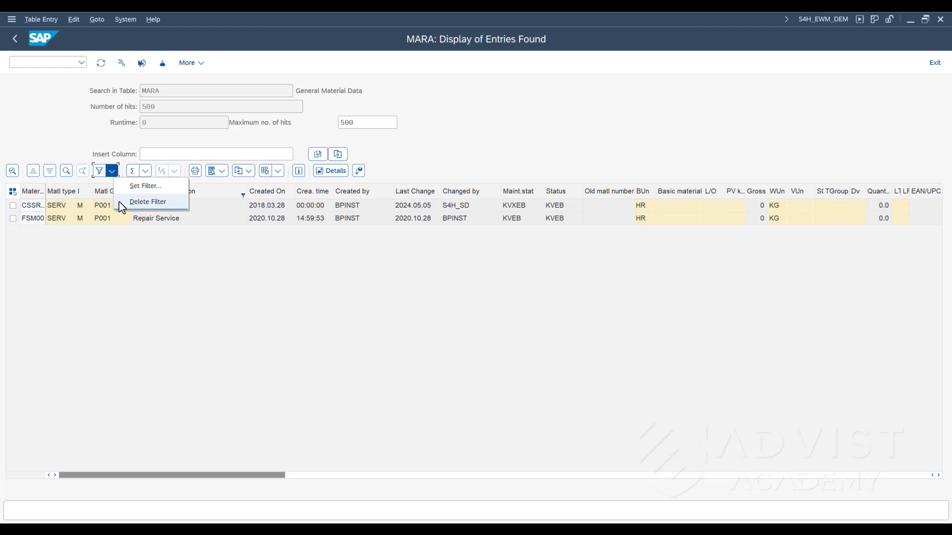
{"action": "left_click", "coordinate": [120, 202]}
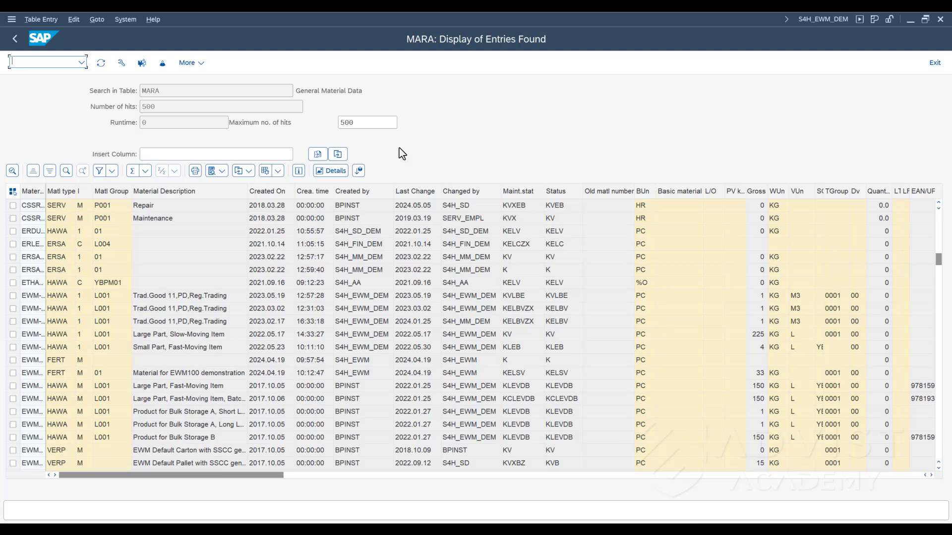
- Save the column arrangement as user-specific layout "Mara BD" named "MM Basic Data", without the leading slash
{"action": "left_click", "coordinate": [278, 176]}
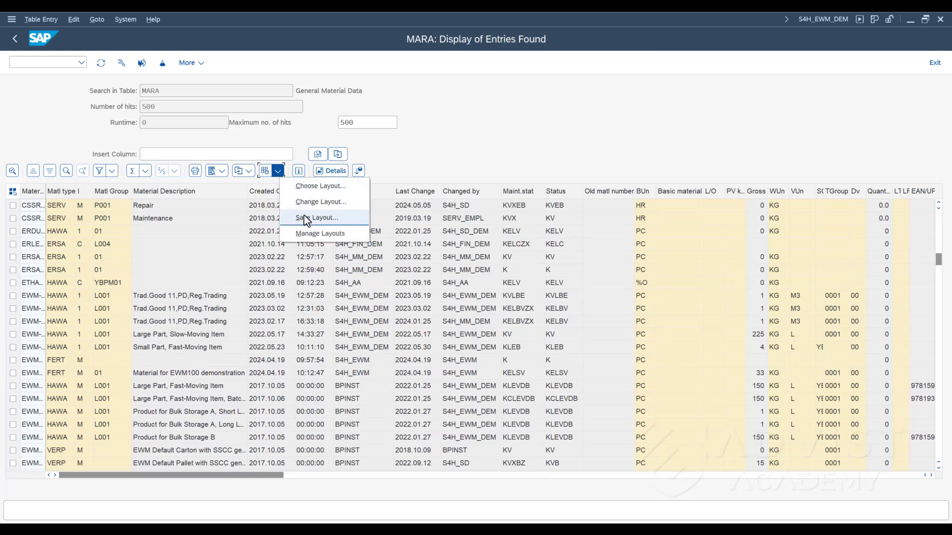
{"action": "left_click", "coordinate": [306, 218]}
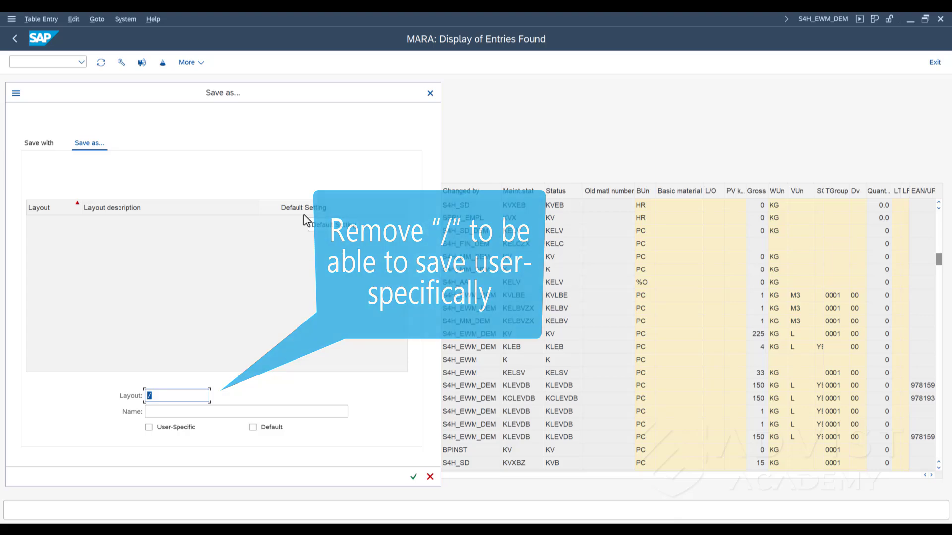
{"action": "key", "text": "BackSpace"}
{"action": "type", "text": "Mar"}
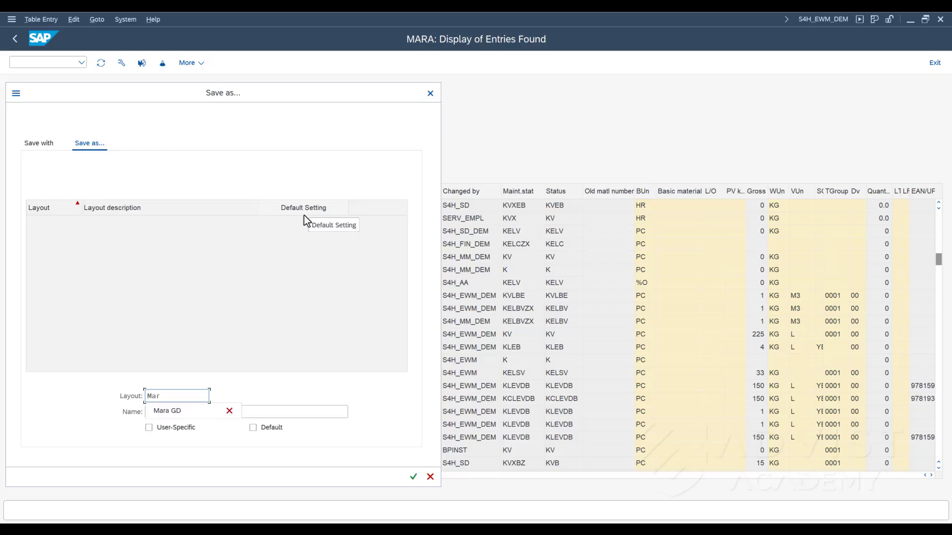
{"action": "type", "text": "a BD"}
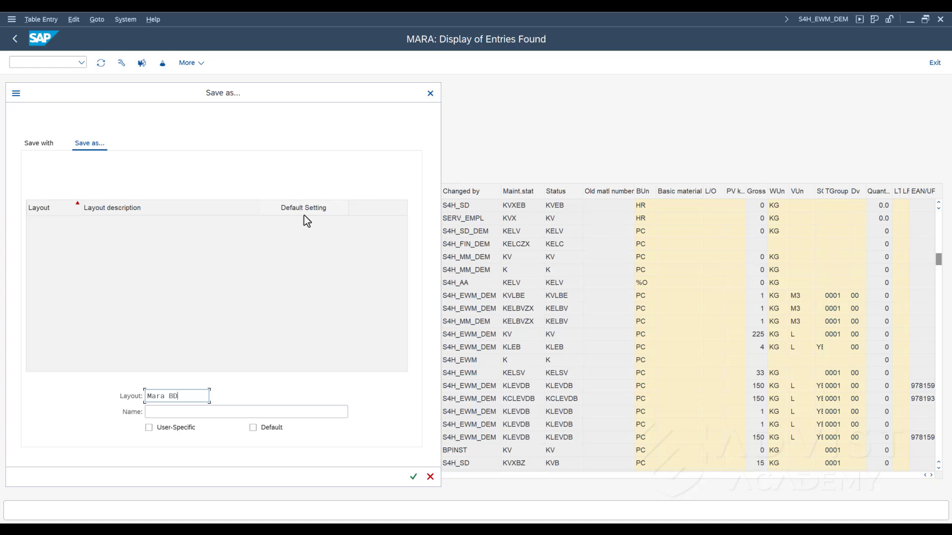
{"action": "key", "text": "Tab"}
{"action": "type", "text": "M"}
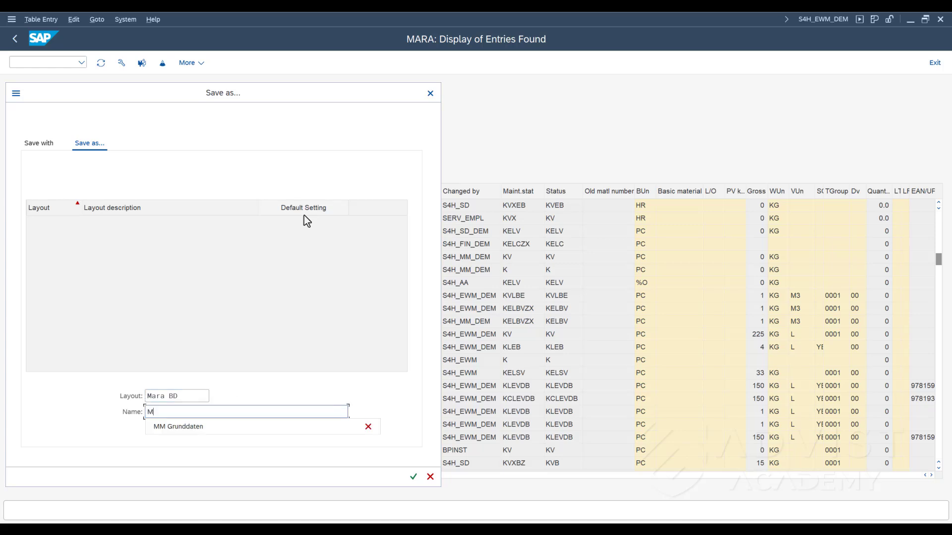
{"action": "type", "text": "M Basi"}
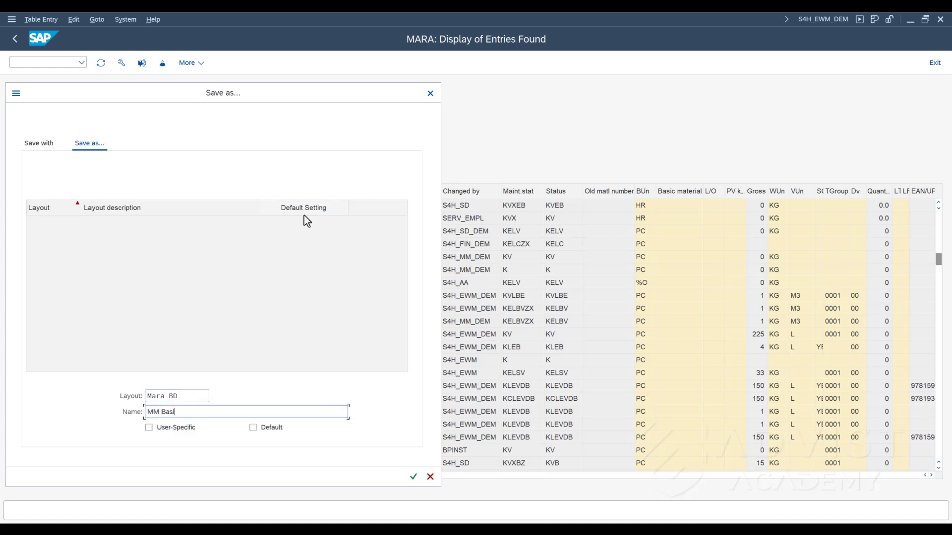
{"action": "type", "text": "c Data"}
{"action": "left_click", "coordinate": [147, 431]}
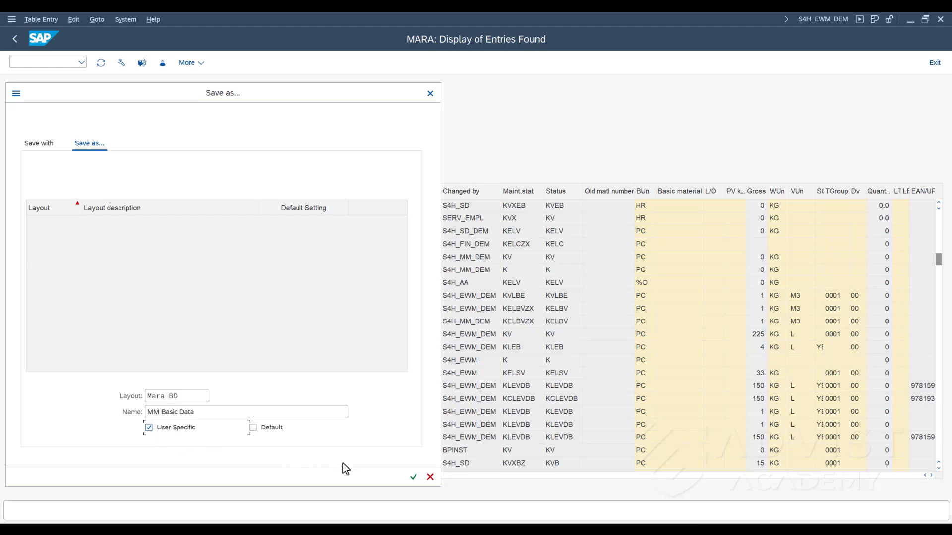
{"action": "left_click", "coordinate": [414, 477]}
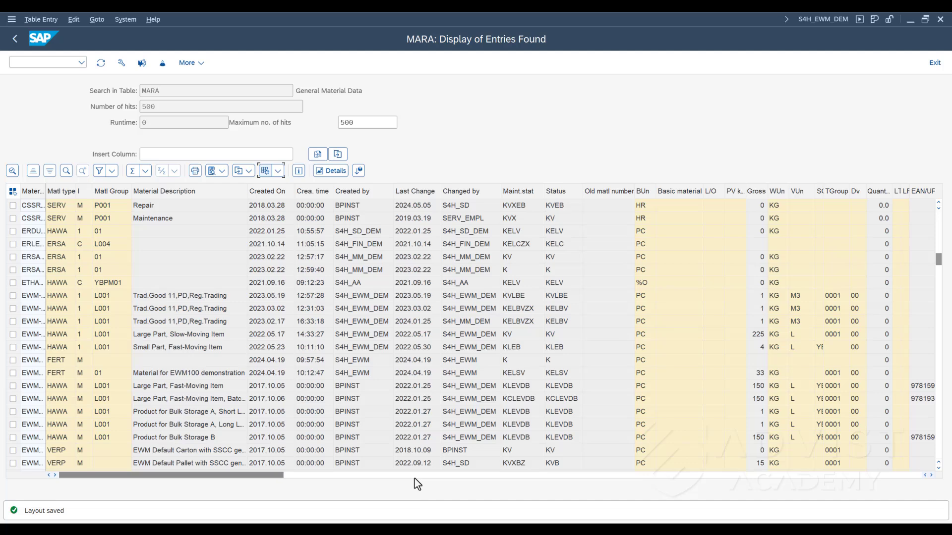
- Apply the saved layout MARA BD (MM Basic Data) to the entries list
{"action": "left_click", "coordinate": [282, 173]}
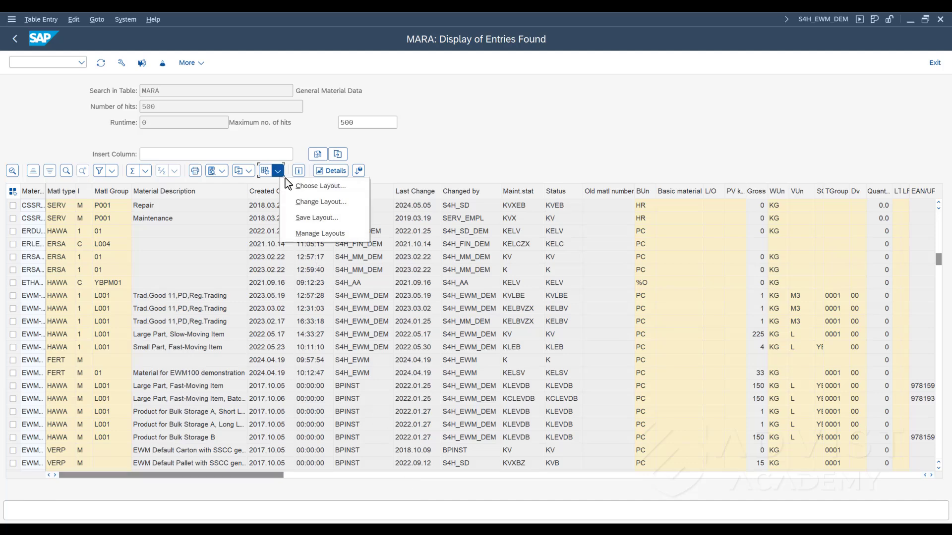
{"action": "left_click", "coordinate": [292, 185]}
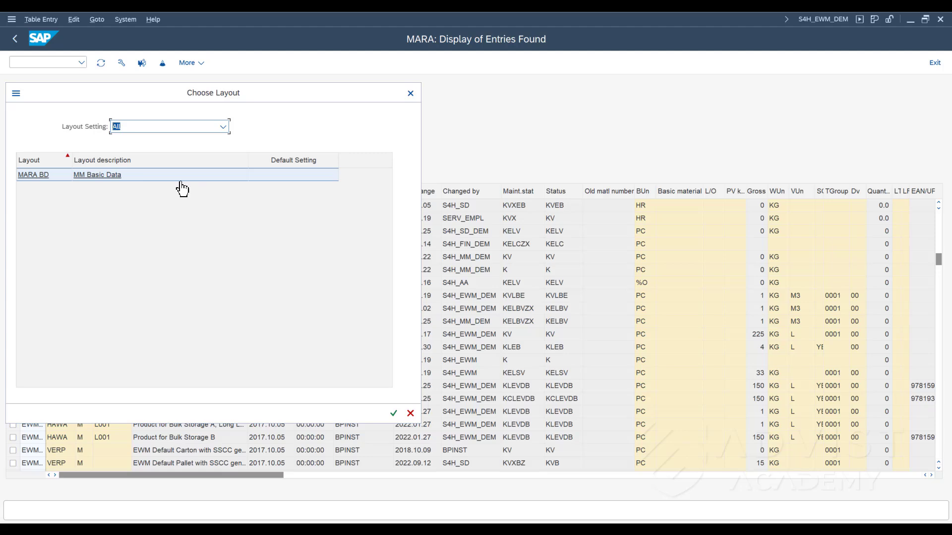
{"action": "left_click", "coordinate": [117, 177]}
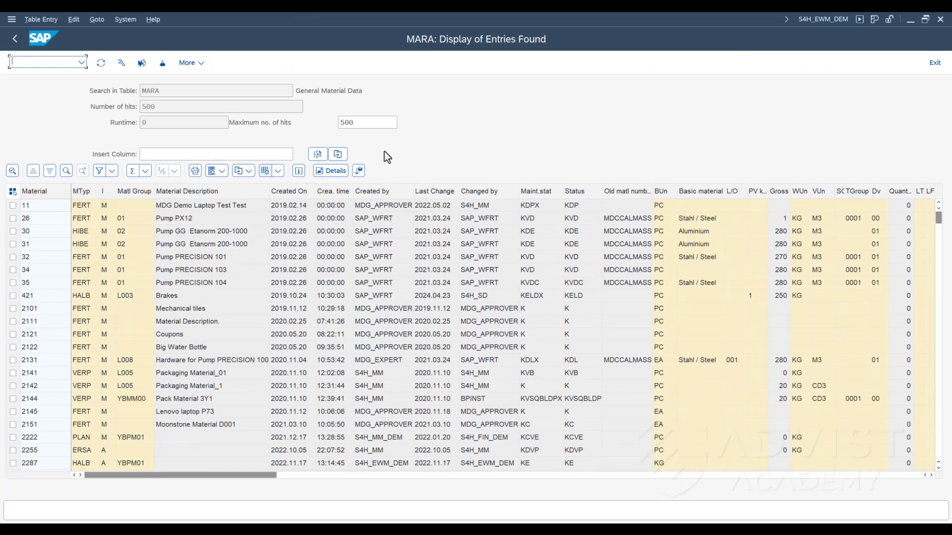
- Delete the user layout MARA BD in the layout management
{"action": "left_click", "coordinate": [279, 172]}
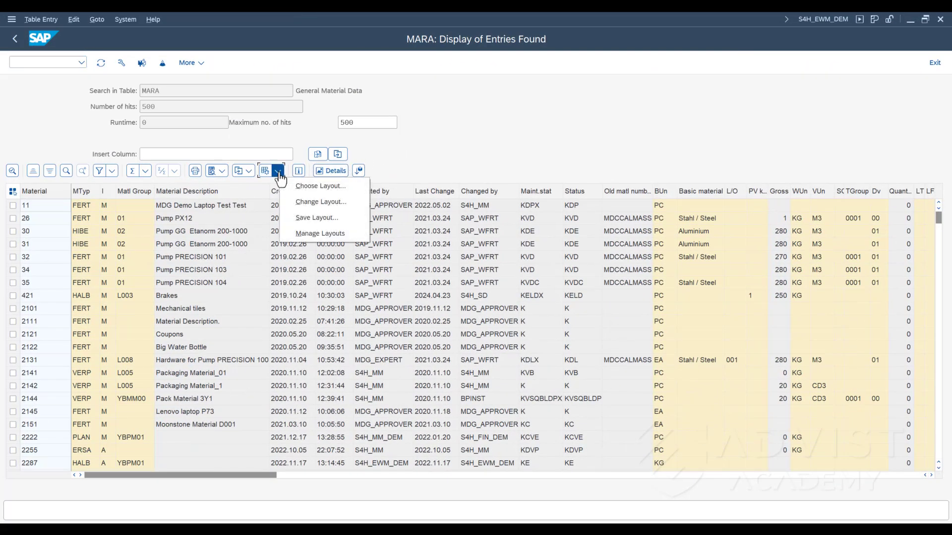
{"action": "left_click", "coordinate": [294, 235]}
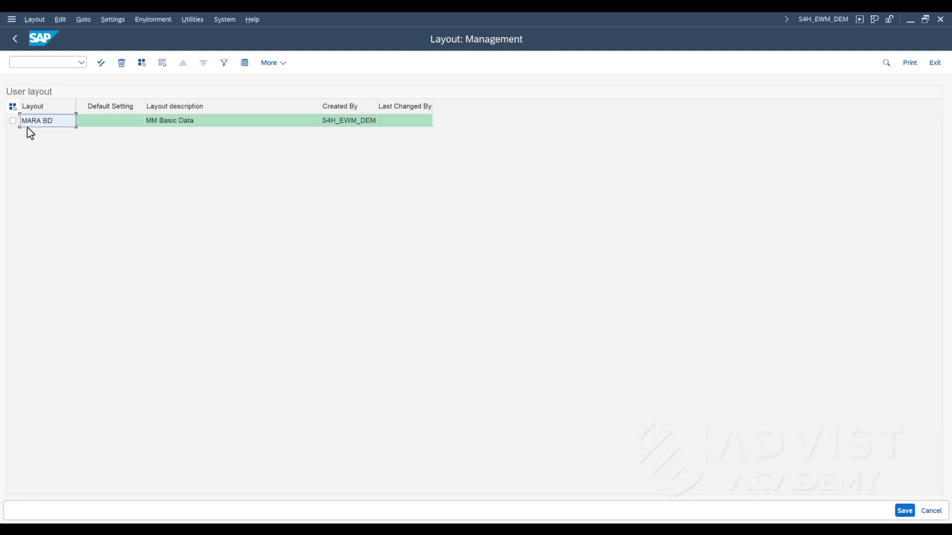
{"action": "left_click", "coordinate": [13, 121]}
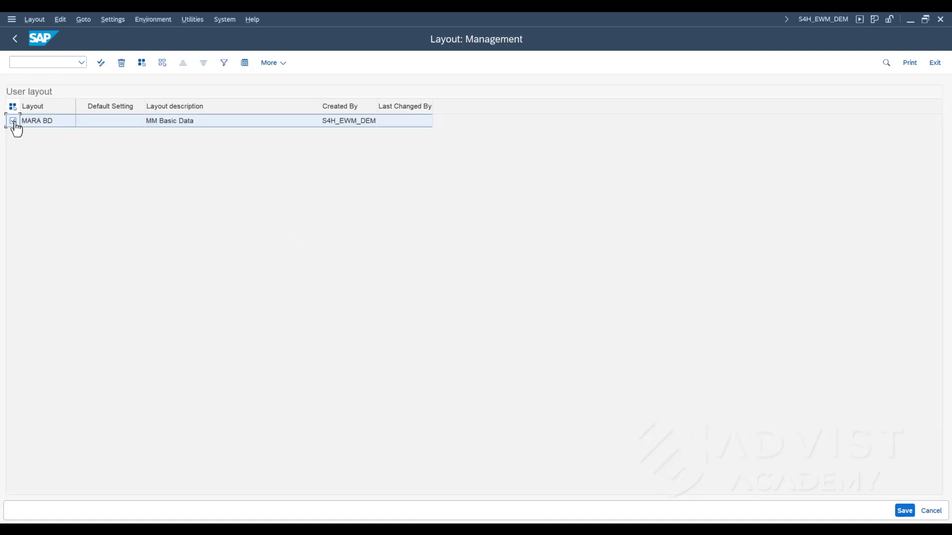
{"action": "left_click", "coordinate": [121, 67]}
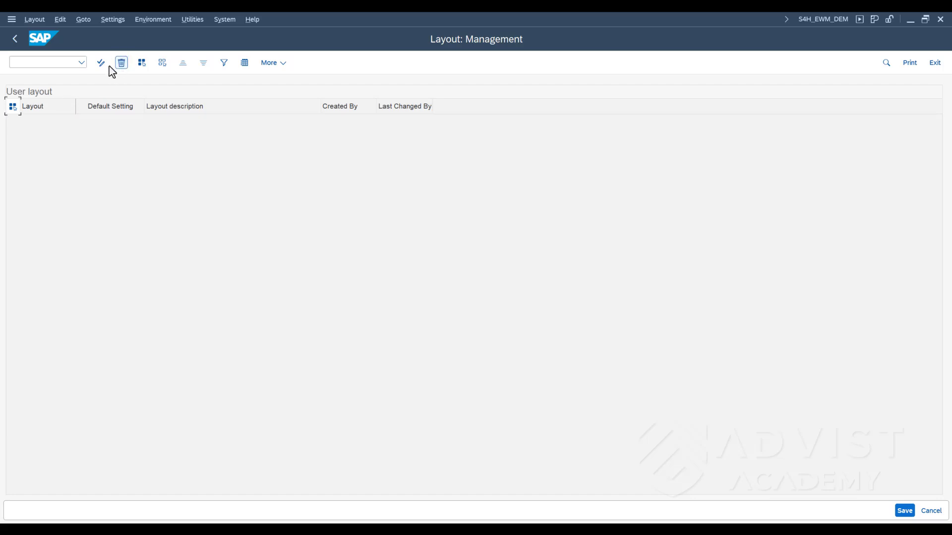
- Leave the layout management saving the layout deletion, and check the list of selectable layouts for all layout settings
{"action": "left_click", "coordinate": [17, 43]}
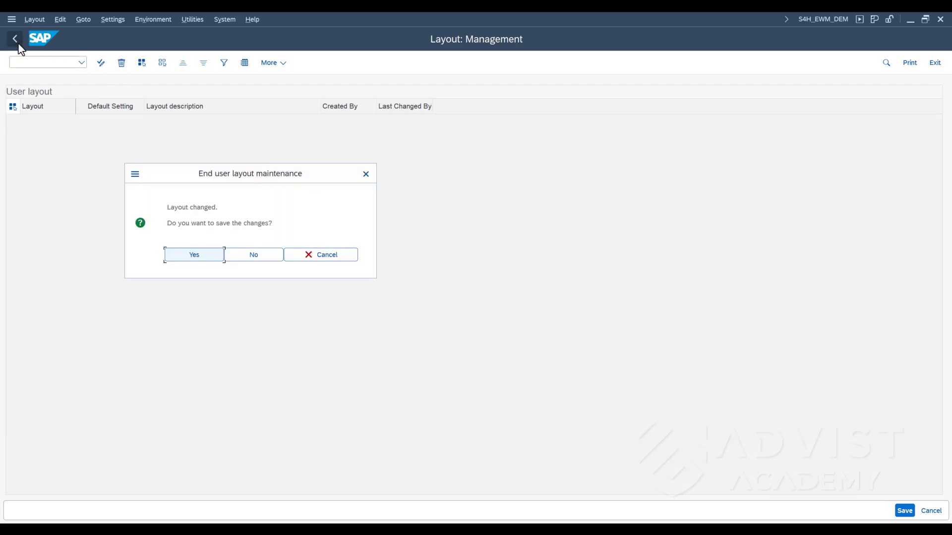
{"action": "left_click", "coordinate": [177, 258]}
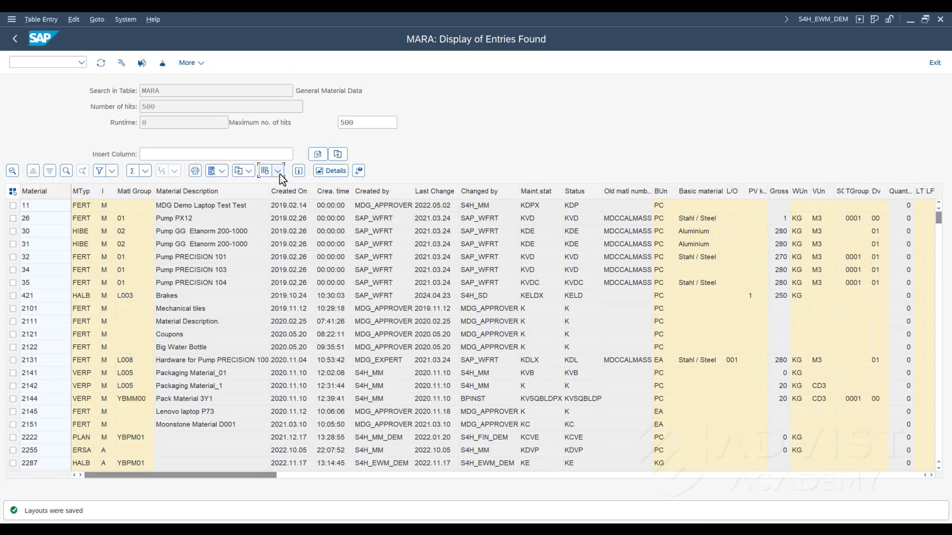
{"action": "left_click", "coordinate": [279, 174]}
{"action": "left_click", "coordinate": [292, 188]}
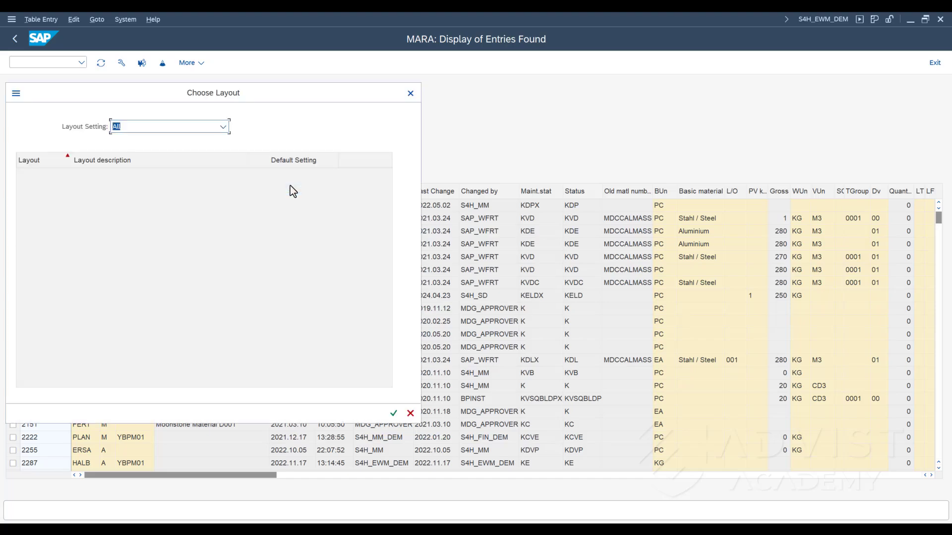
{"action": "left_click", "coordinate": [412, 95]}
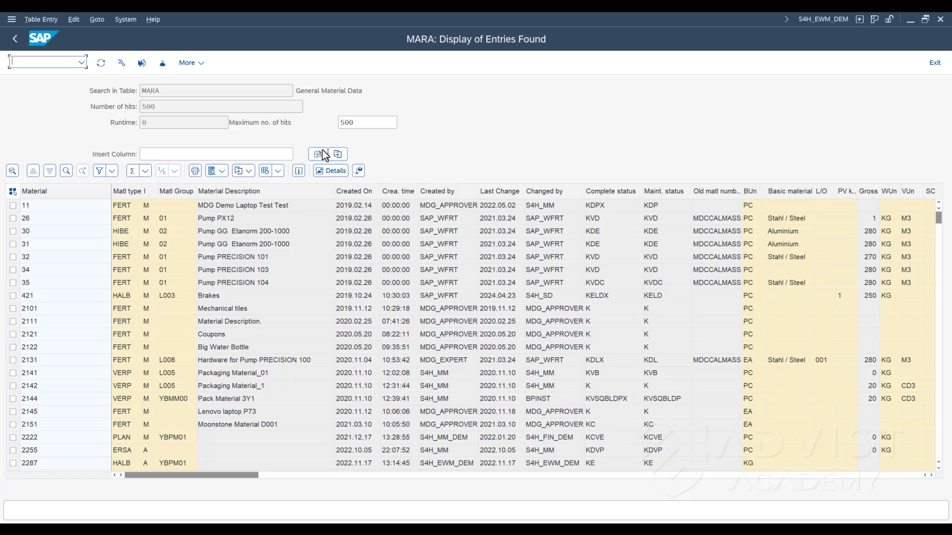
- Find the search term RM14 in the Material column of the entries list
{"action": "left_click", "coordinate": [83, 193]}
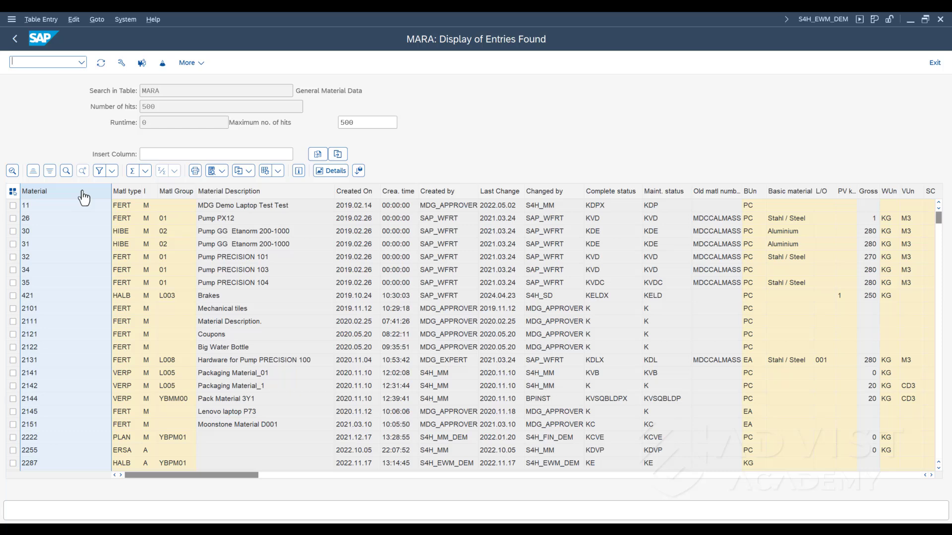
{"action": "left_click", "coordinate": [66, 174]}
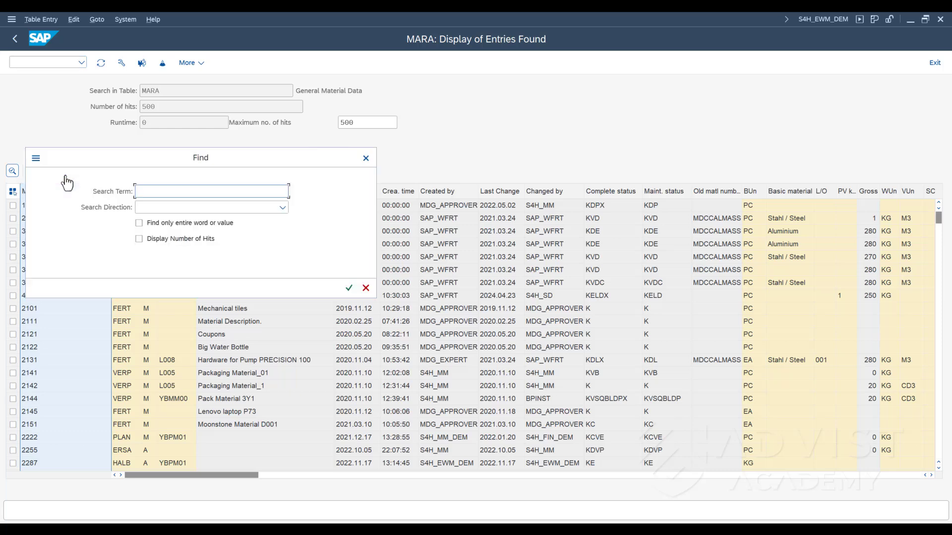
{"action": "type", "text": "RM14"}
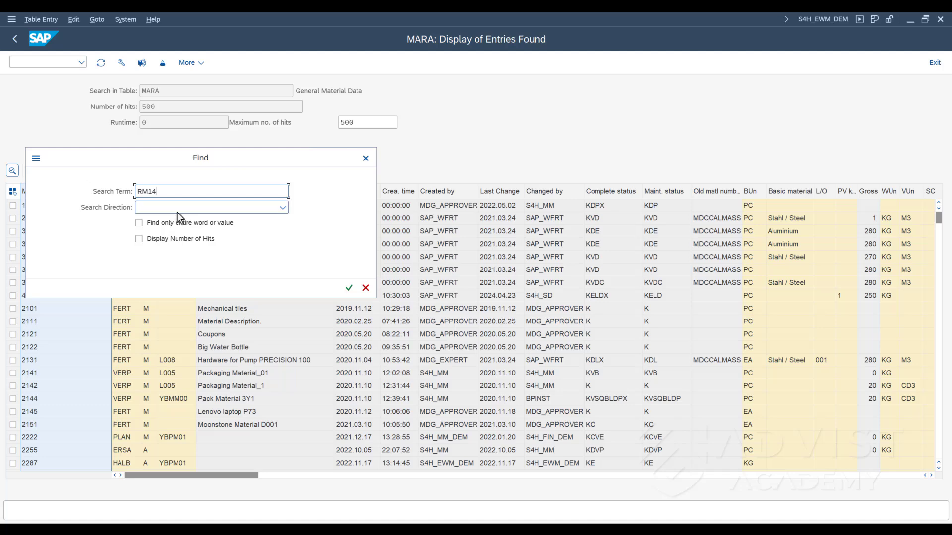
{"action": "left_click", "coordinate": [349, 288]}
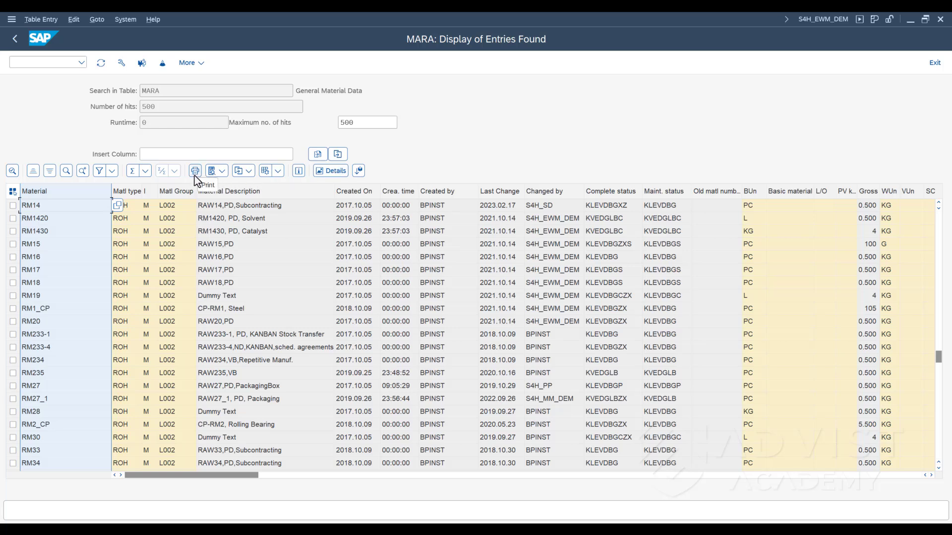
- Select all entries in the list and deselect them again, and refresh the table data
{"action": "left_click", "coordinate": [247, 174]}
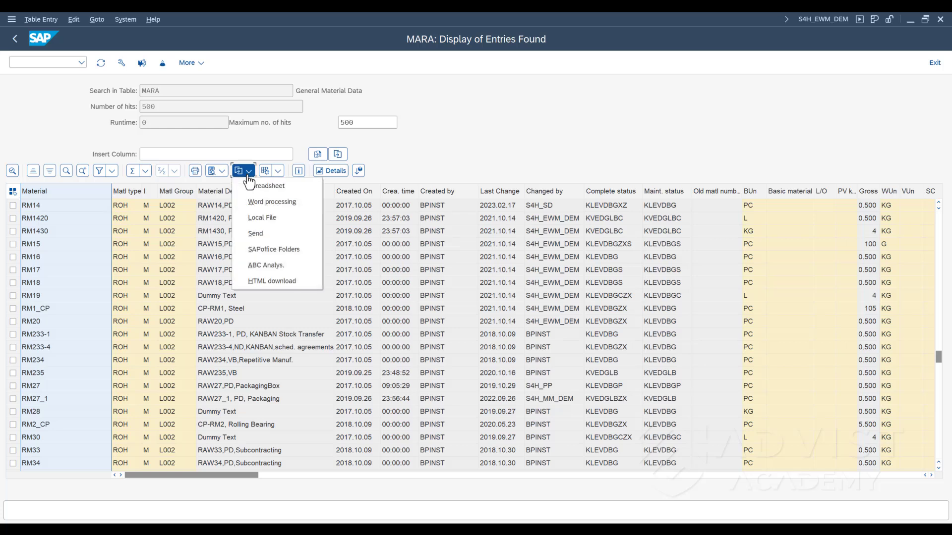
{"action": "left_click", "coordinate": [12, 192]}
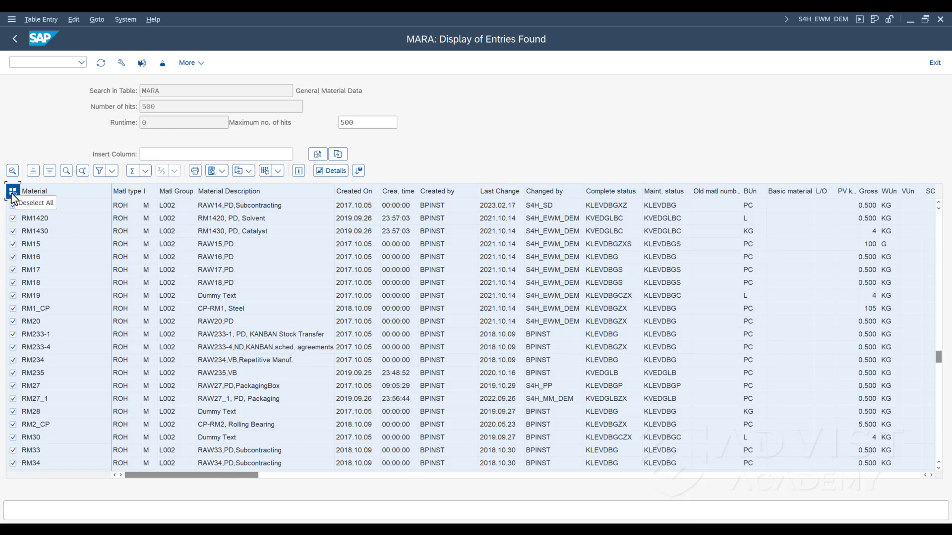
{"action": "left_click", "coordinate": [13, 193]}
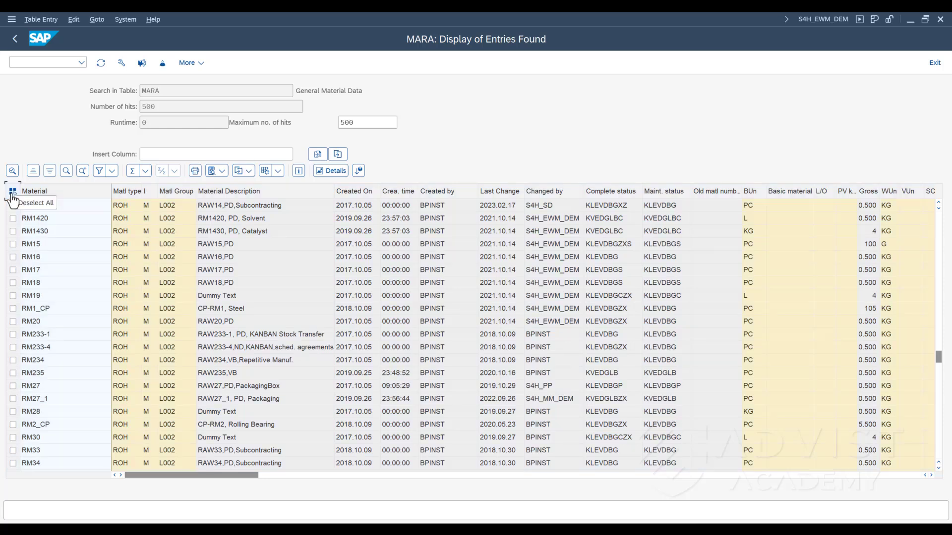
{"action": "left_click", "coordinate": [103, 66]}
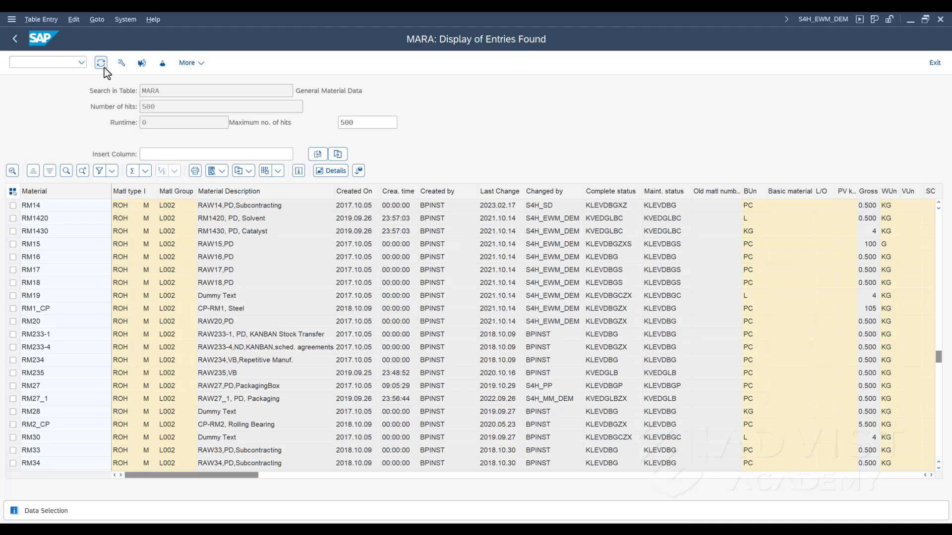